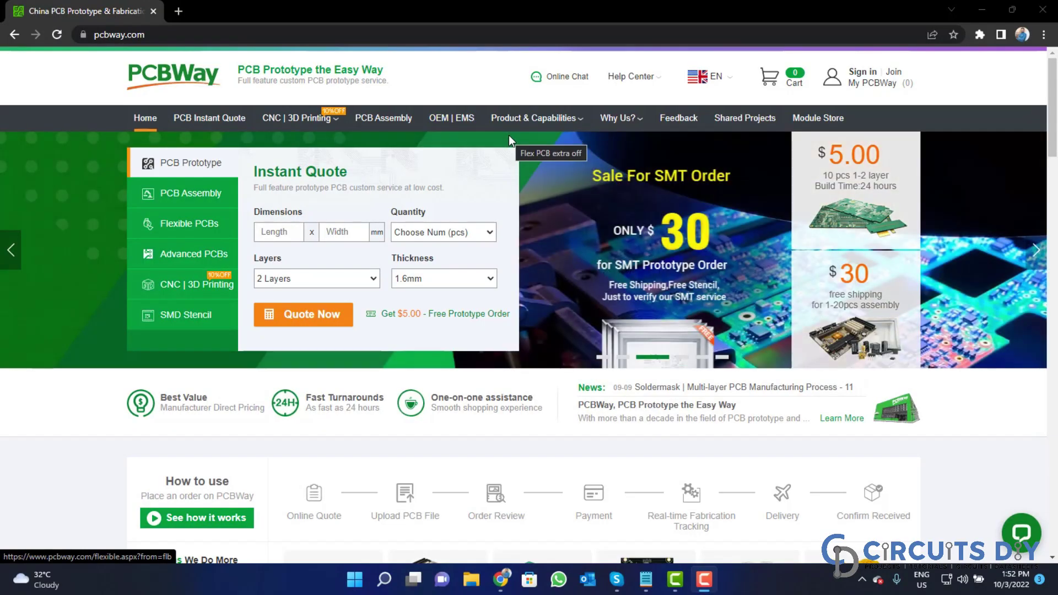
{"action": "scroll", "coordinate": [499, 237], "scroll_direction": "down", "scroll_amount": 3}
{"action": "scroll", "coordinate": [534, 262], "scroll_direction": "up", "scroll_amount": 1}
{"action": "scroll", "coordinate": [534, 263], "scroll_direction": "down", "scroll_amount": 1}
{"action": "scroll", "coordinate": [572, 264], "scroll_direction": "down", "scroll_amount": 2}
{"action": "scroll", "coordinate": [573, 265], "scroll_direction": "up", "scroll_amount": 4}
{"action": "scroll", "coordinate": [573, 263], "scroll_direction": "up", "scroll_amount": 1}
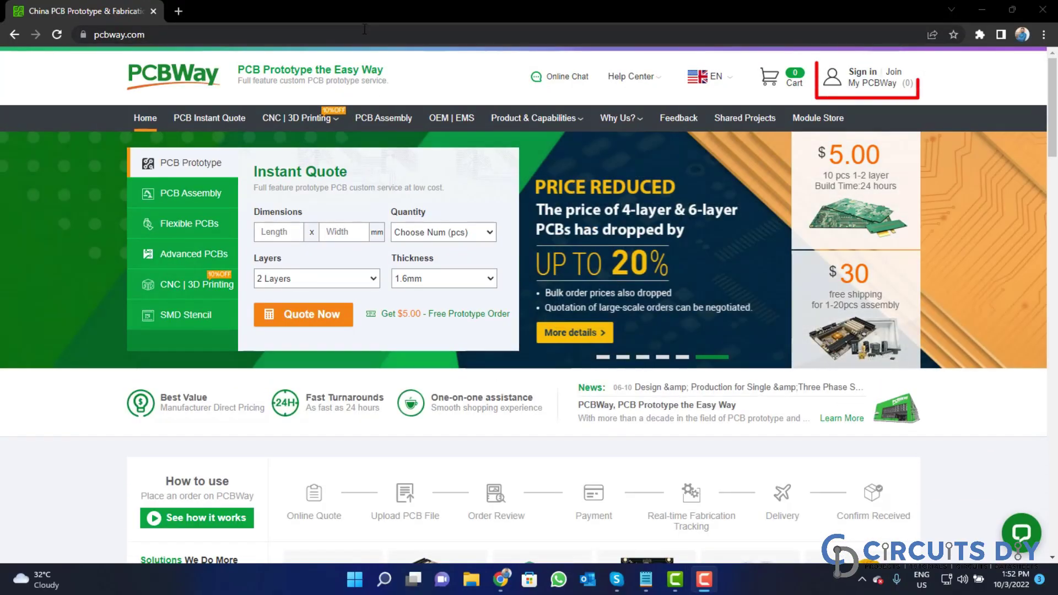
{"action": "mouse_move", "coordinate": [867, 77]}
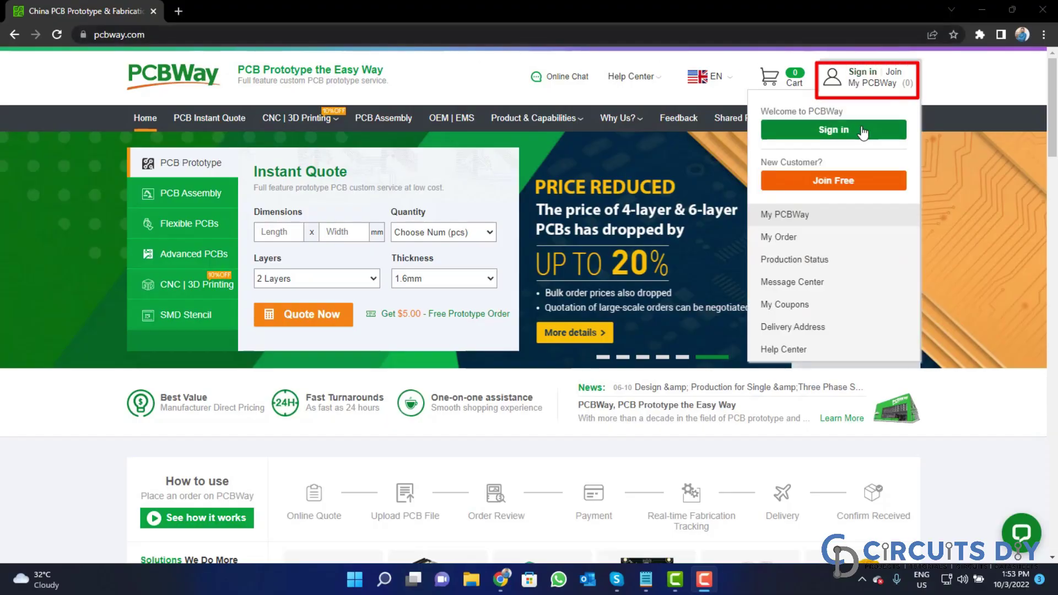
- Look over the PCBWay account sign-in and join form, then return to the home page
{"action": "left_click", "coordinate": [862, 132]}
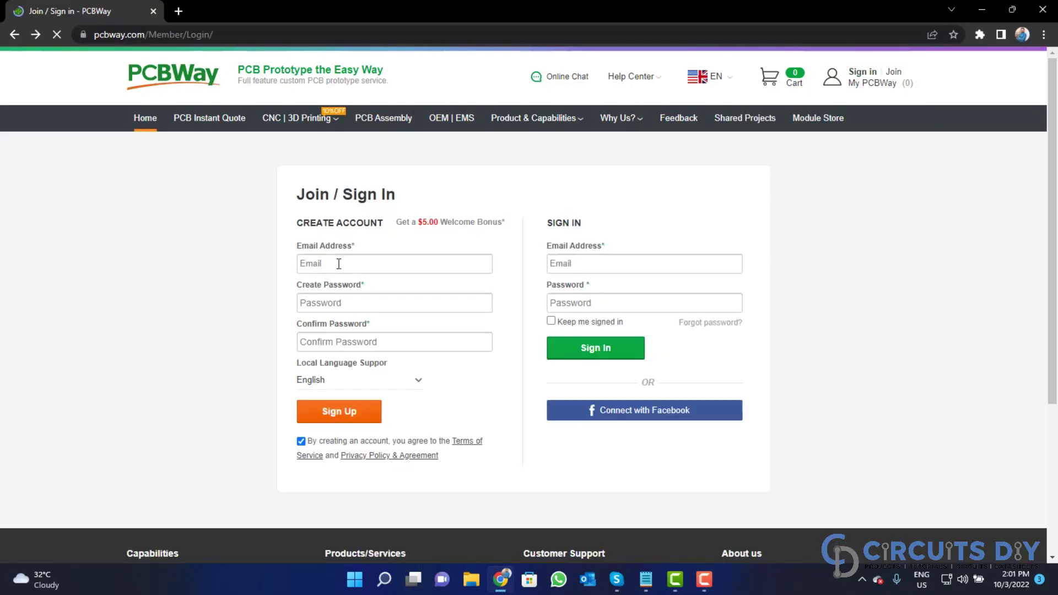
{"action": "left_click", "coordinate": [338, 264]}
{"action": "key", "text": "Tab"}
{"action": "key", "text": "Tab"}
{"action": "left_click", "coordinate": [176, 85]}
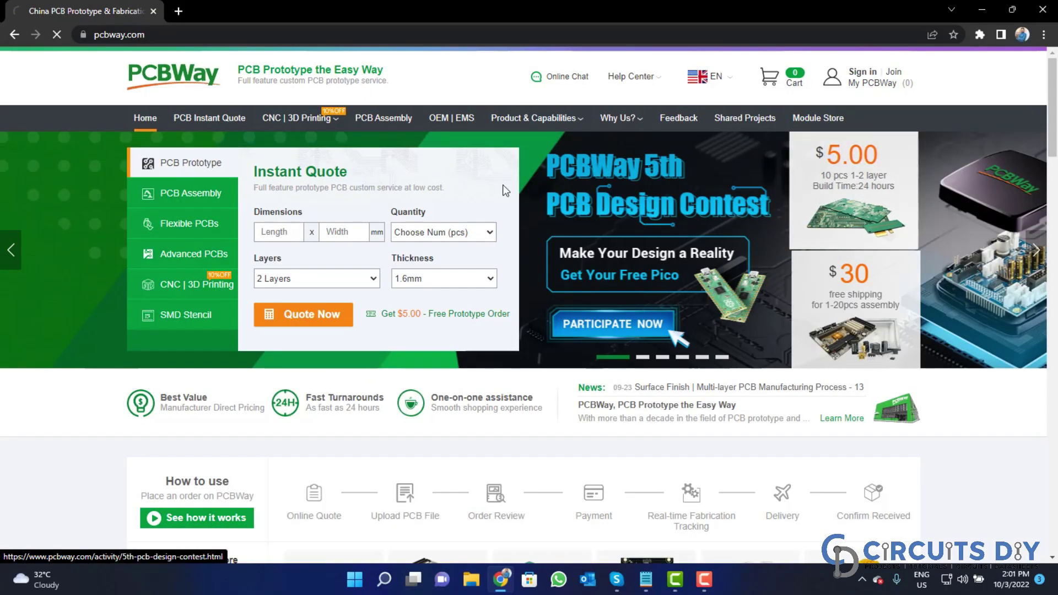
{"action": "scroll", "coordinate": [373, 391], "scroll_direction": "down", "scroll_amount": 1}
{"action": "scroll", "coordinate": [273, 316], "scroll_direction": "down", "scroll_amount": 2}
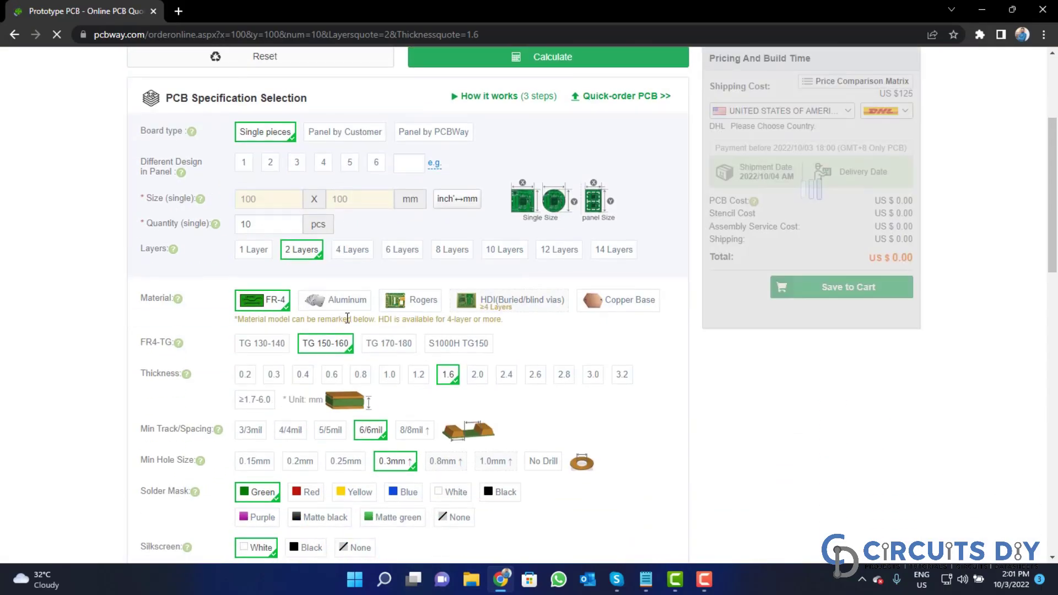
{"action": "scroll", "coordinate": [401, 345], "scroll_direction": "down", "scroll_amount": 1}
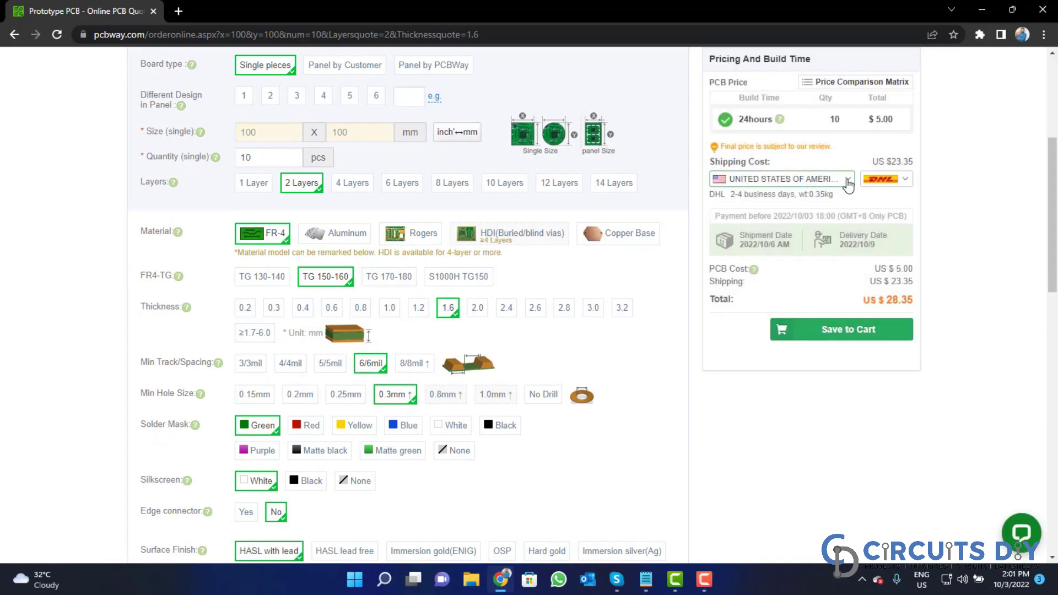
- Review the destination's shipping methods, then open the CNC and 3D printing quote service
{"action": "left_click", "coordinate": [849, 180]}
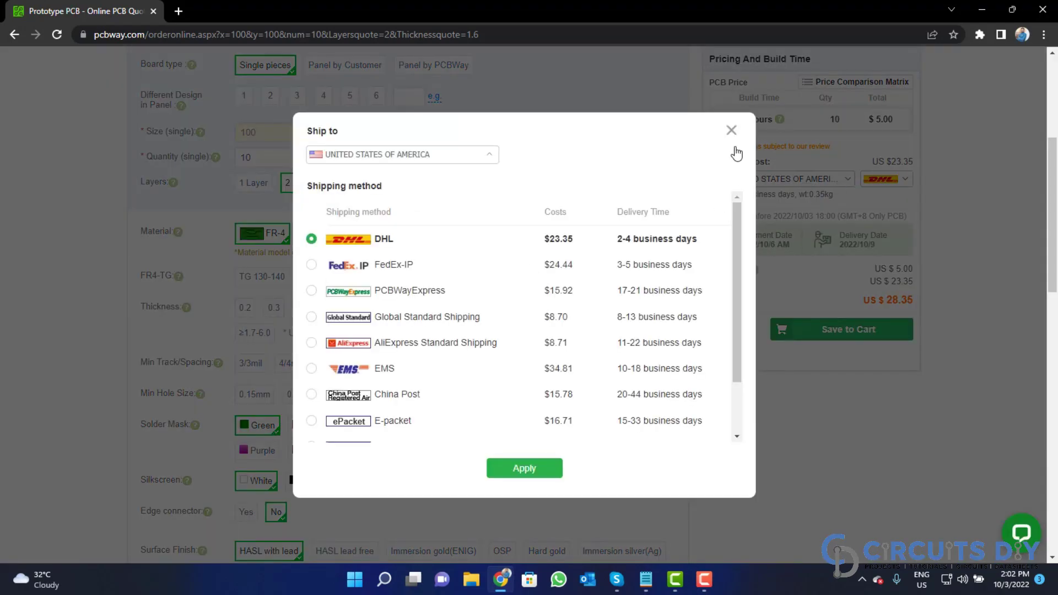
{"action": "left_click", "coordinate": [731, 135]}
{"action": "left_click", "coordinate": [906, 181]}
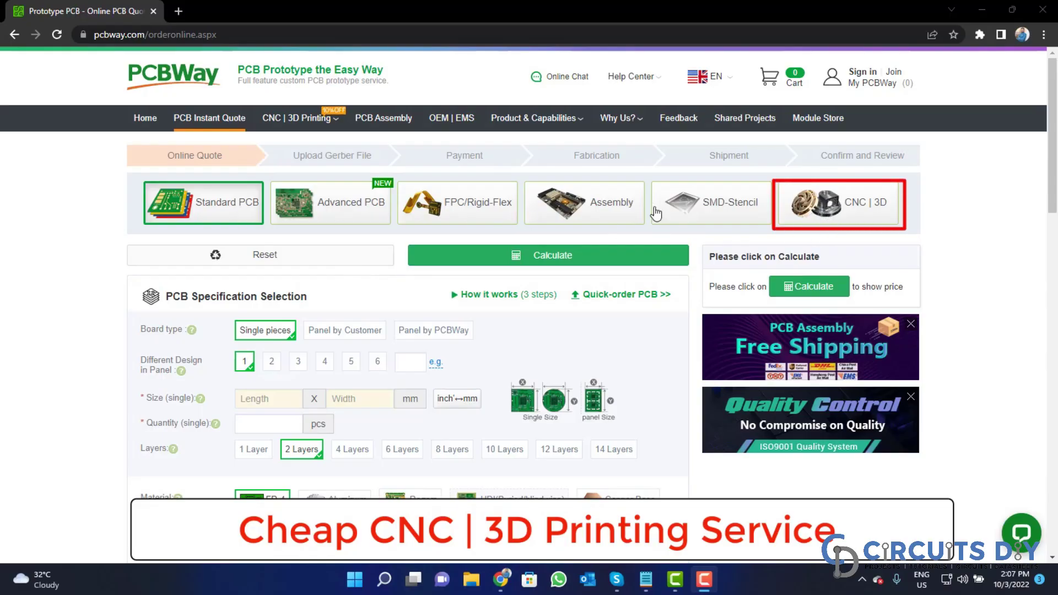
{"action": "left_click", "coordinate": [845, 217]}
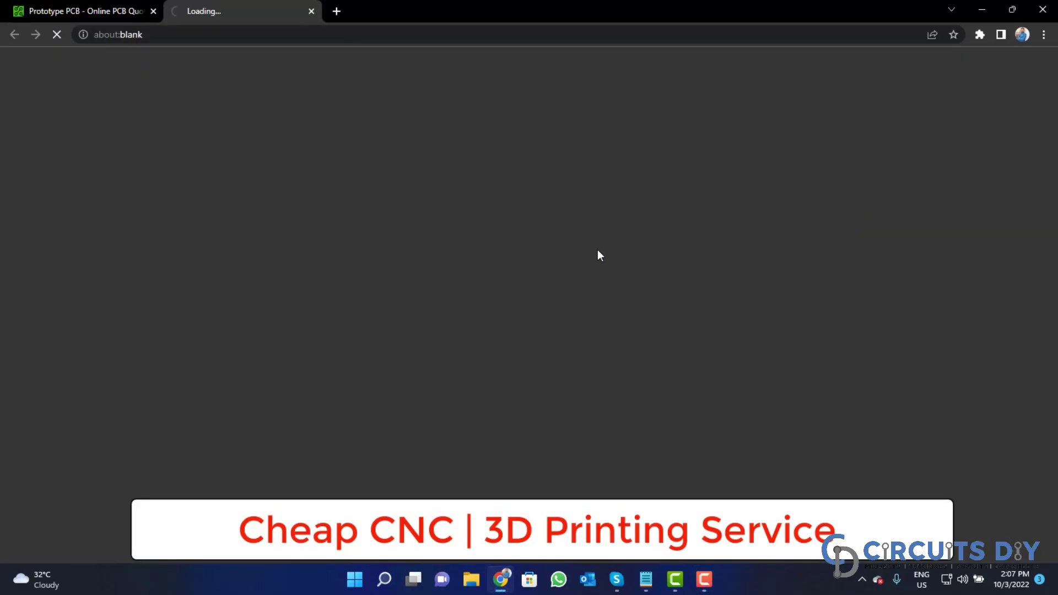